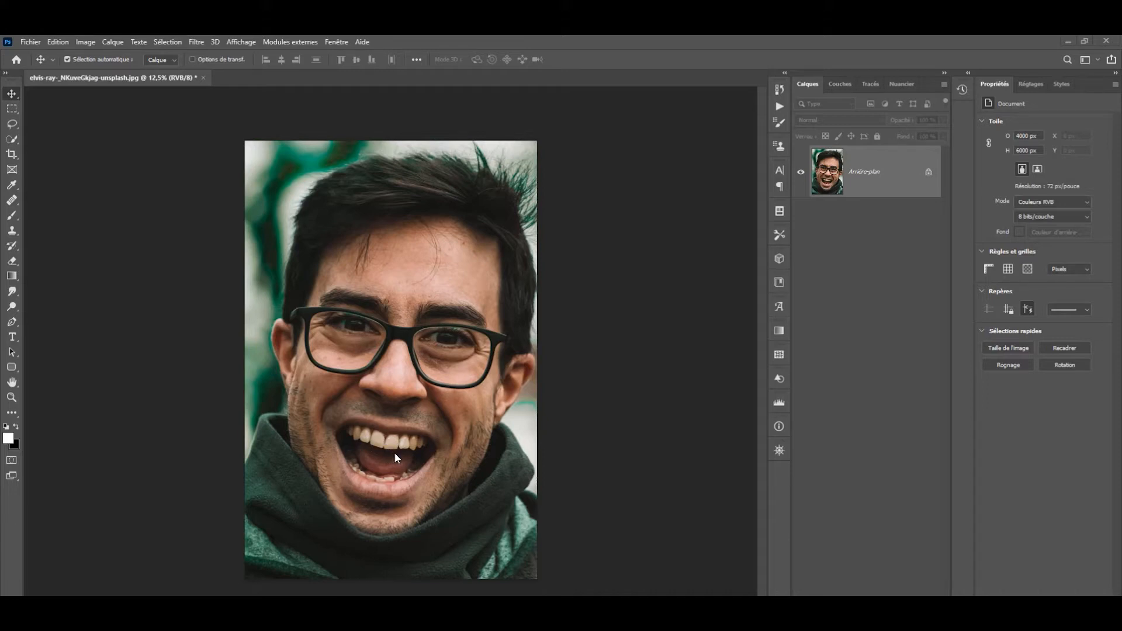
# Roughly select the upper teeth and the inside of the open mouth with the Quick Selection tool
pyautogui.scroll(5, 412, 454)
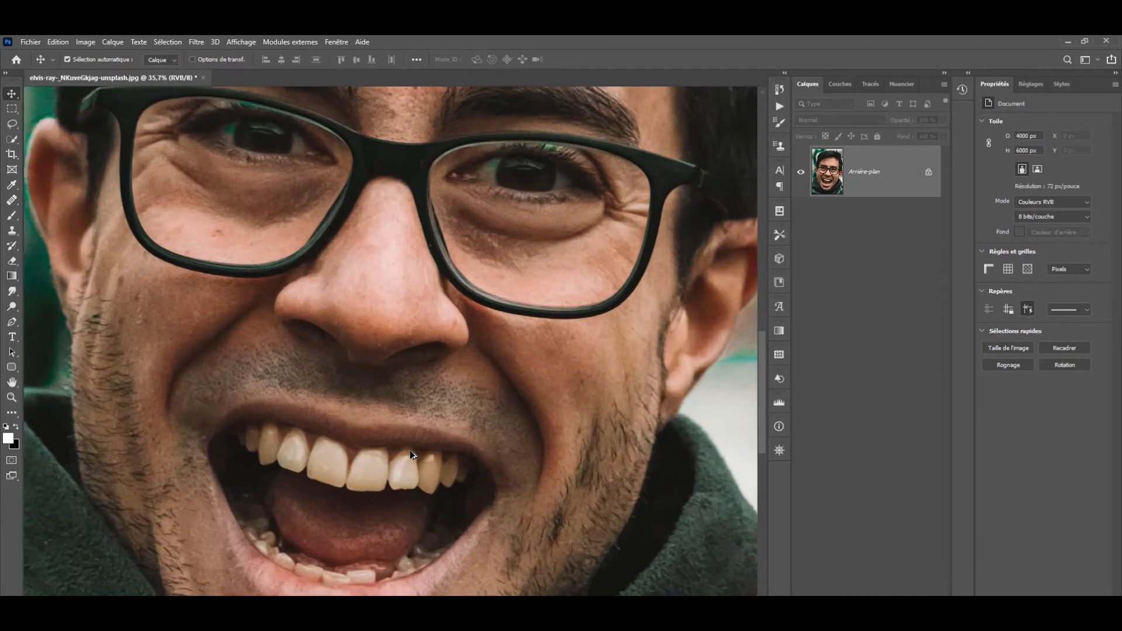
pyautogui.scroll(1, 412, 454)
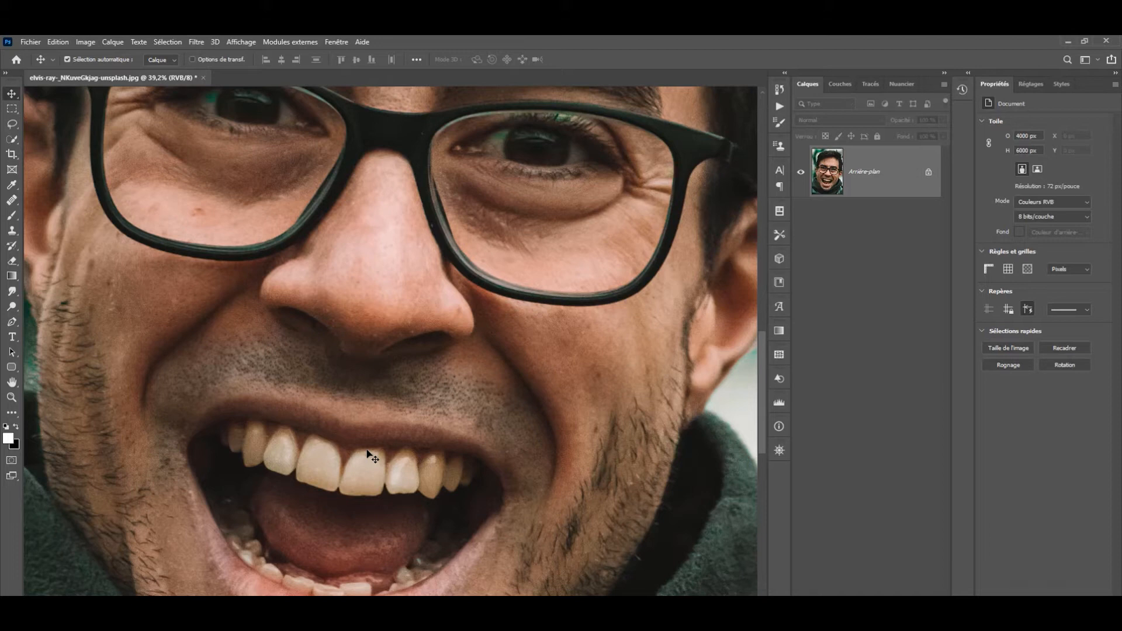
pyautogui.press('space')
pyautogui.moveTo(362, 469); pyautogui.dragTo(416, 283)
pyautogui.moveTo(284, 390); pyautogui.dragTo(394, 384)
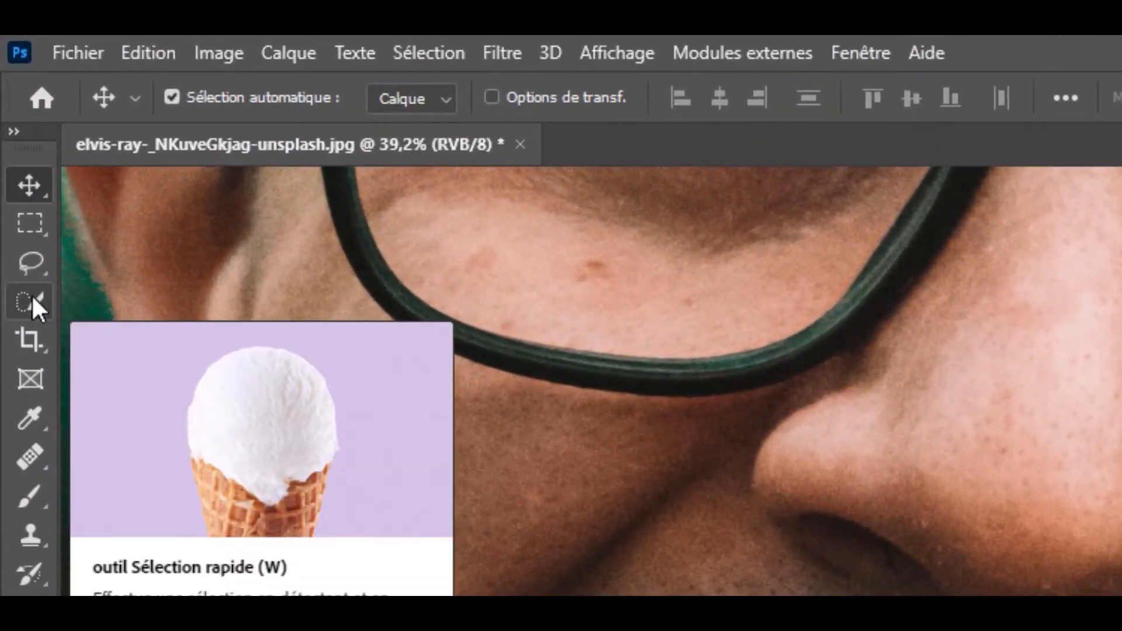
pyautogui.click(33, 297)
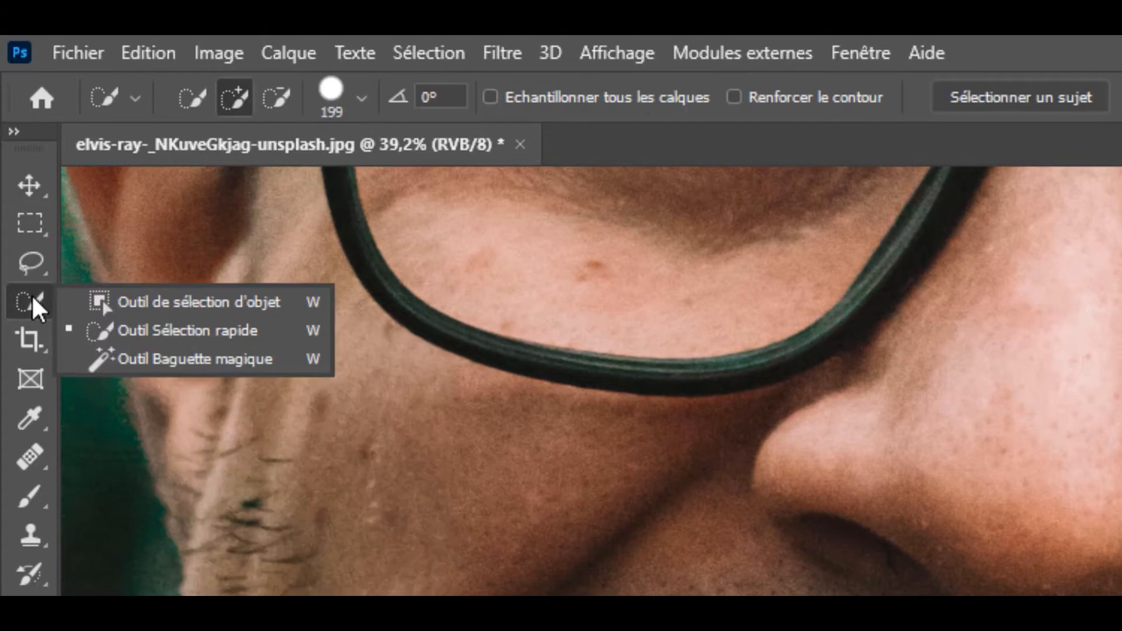
pyautogui.click(166, 338)
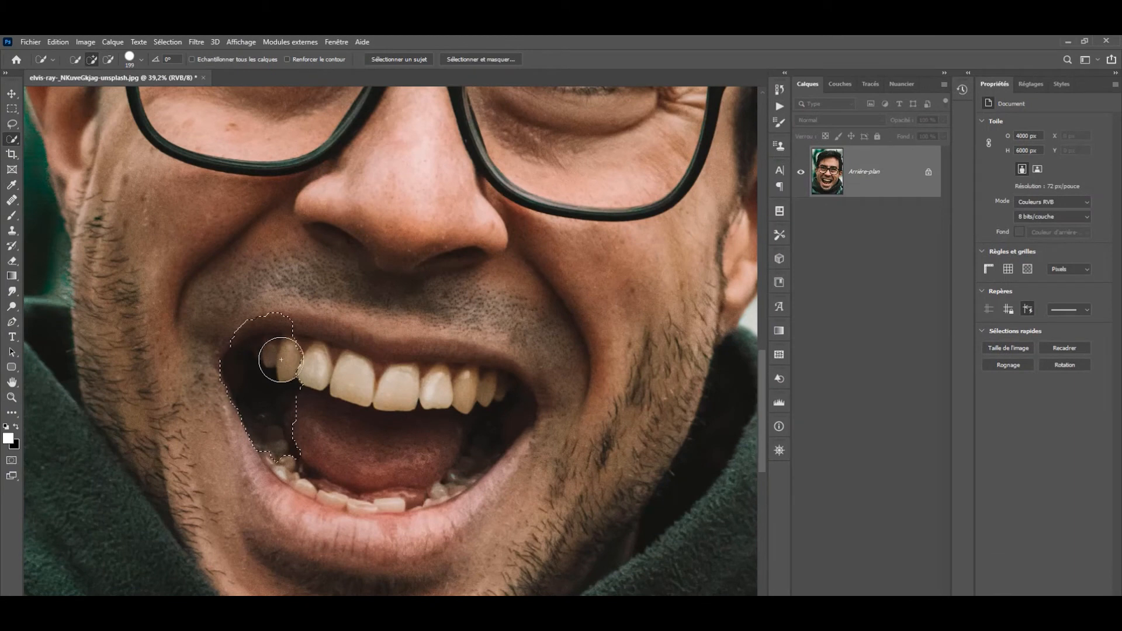
pyautogui.moveTo(309, 371); pyautogui.dragTo(398, 381)
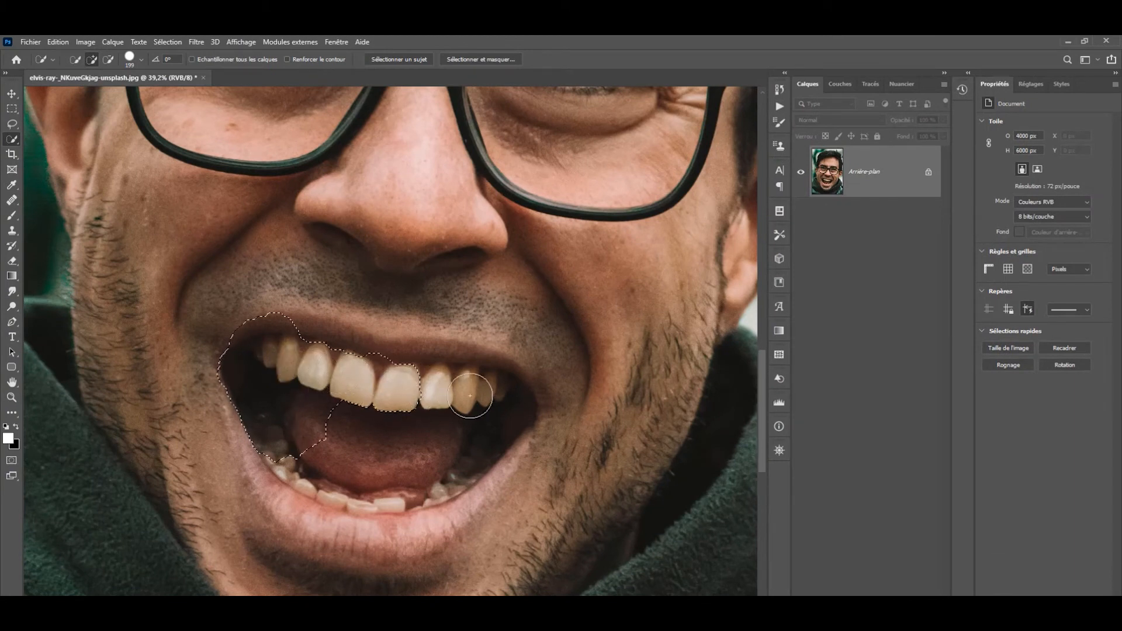
pyautogui.moveTo(478, 396)
pyautogui.mouseDown()
pyautogui.moveTo(496, 388)
pyautogui.moveTo(441, 390)
pyautogui.mouseUp()
# Subtract the tongue, dark mouth areas, lower teeth and upper lip from the selection, keeping only the upper teeth
pyautogui.press('alt')
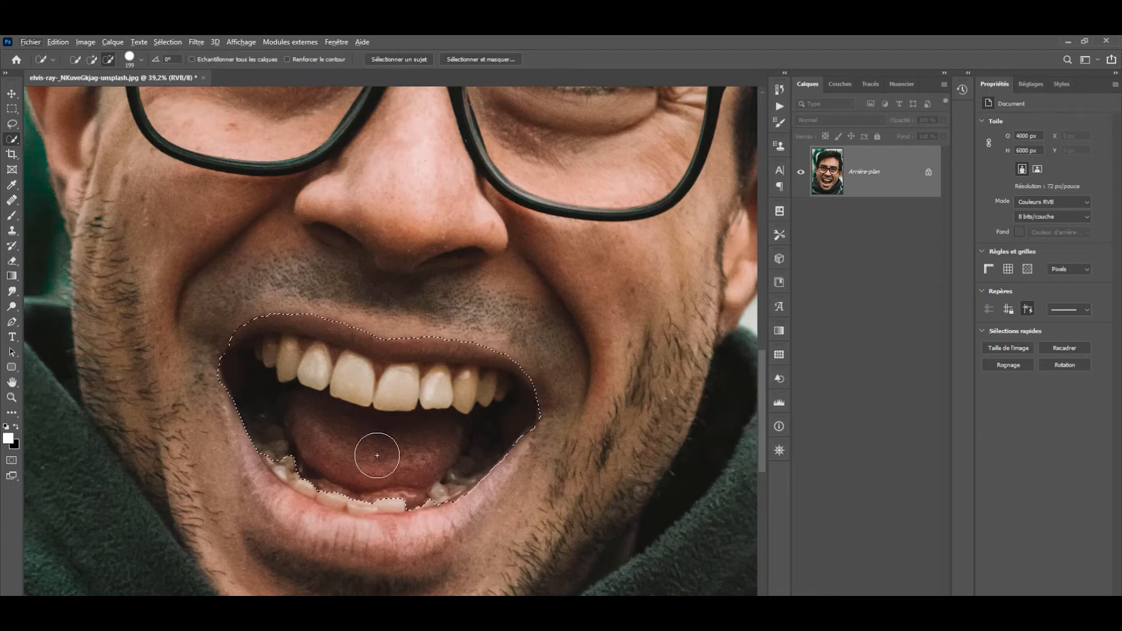
pyautogui.press('alt')
pyautogui.press('alt')
pyautogui.moveTo(377, 456)
pyautogui.mouseDown()
pyautogui.moveTo(274, 451)
pyautogui.moveTo(321, 473)
pyautogui.moveTo(448, 488)
pyautogui.moveTo(491, 475)
pyautogui.moveTo(269, 430)
pyautogui.mouseUp()
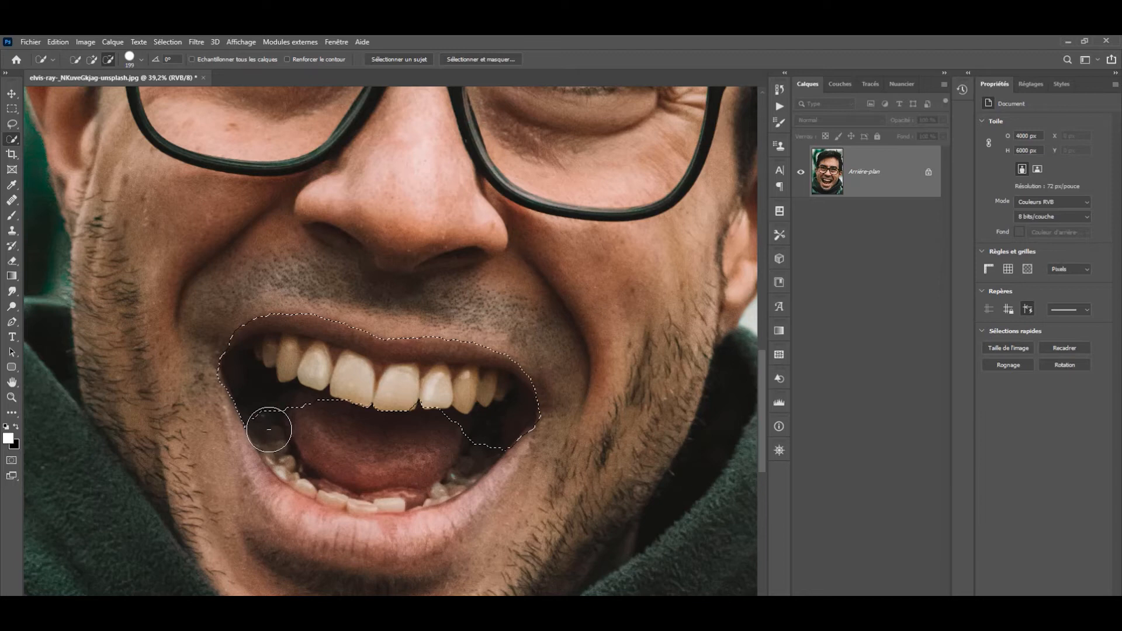
pyautogui.moveTo(224, 398)
pyautogui.mouseDown()
pyautogui.moveTo(318, 447)
pyautogui.moveTo(473, 469)
pyautogui.moveTo(521, 420)
pyautogui.moveTo(476, 431)
pyautogui.mouseUp()
pyautogui.moveTo(218, 365); pyautogui.dragTo(251, 388)
pyautogui.moveTo(260, 308)
pyautogui.mouseDown()
pyautogui.moveTo(321, 296)
pyautogui.moveTo(370, 333)
pyautogui.moveTo(431, 321)
pyautogui.moveTo(487, 329)
pyautogui.moveTo(564, 374)
pyautogui.mouseUp()
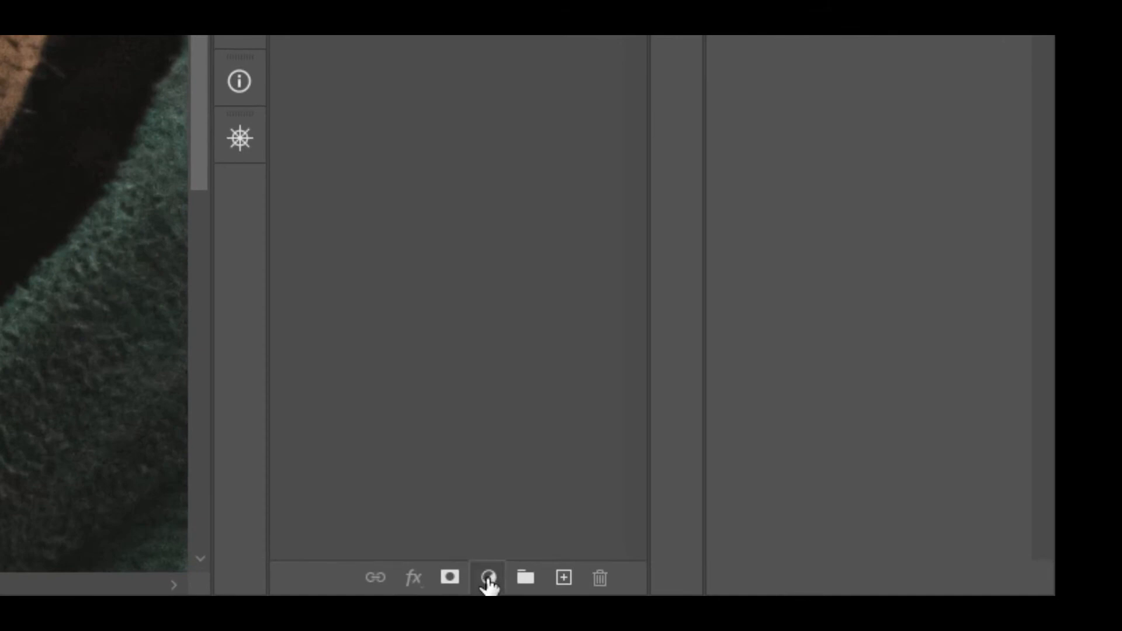
# Add a Teinte/Saturation adjustment layer on the upper teeth and set its Jaunes range to saturation -82 and luminosity +45
pyautogui.click(488, 579)
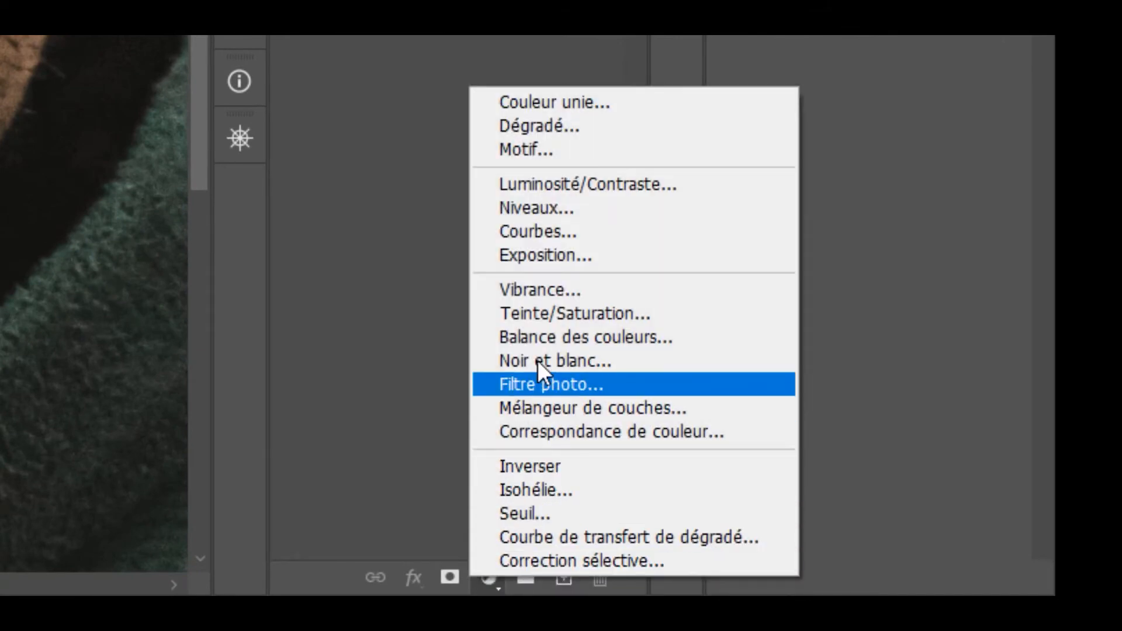
pyautogui.click(541, 313)
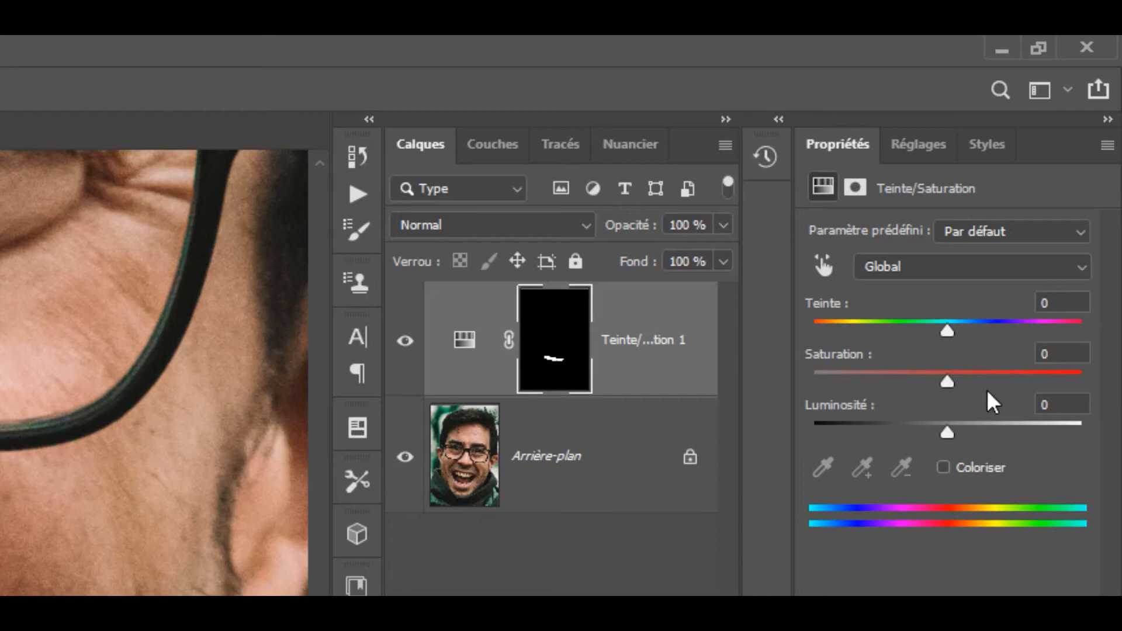
pyautogui.click(995, 269)
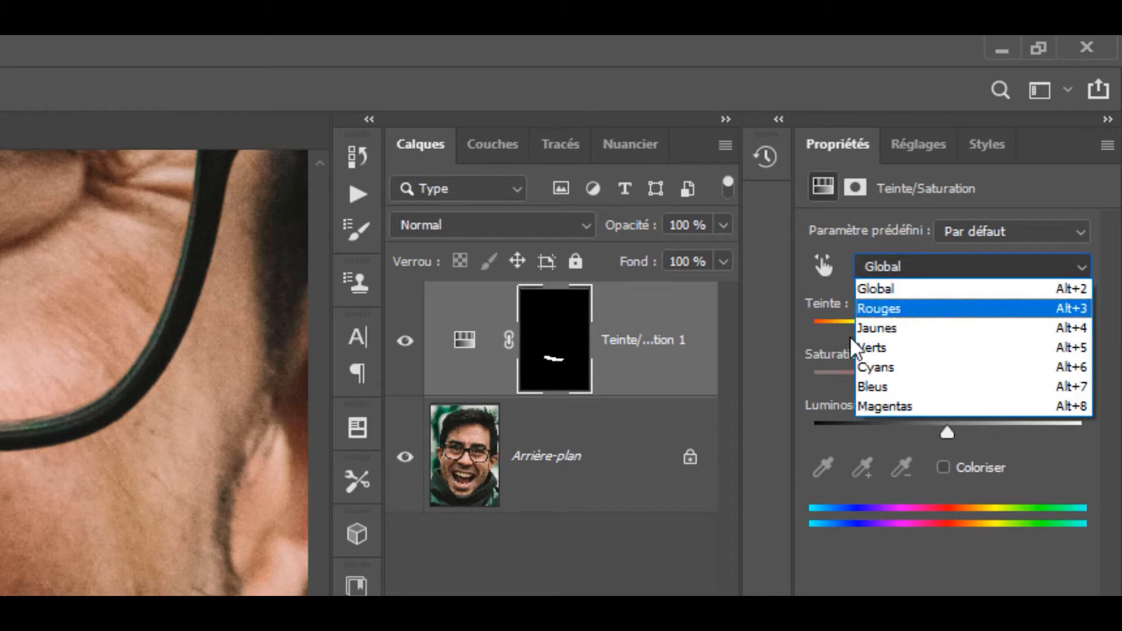
pyautogui.click(878, 330)
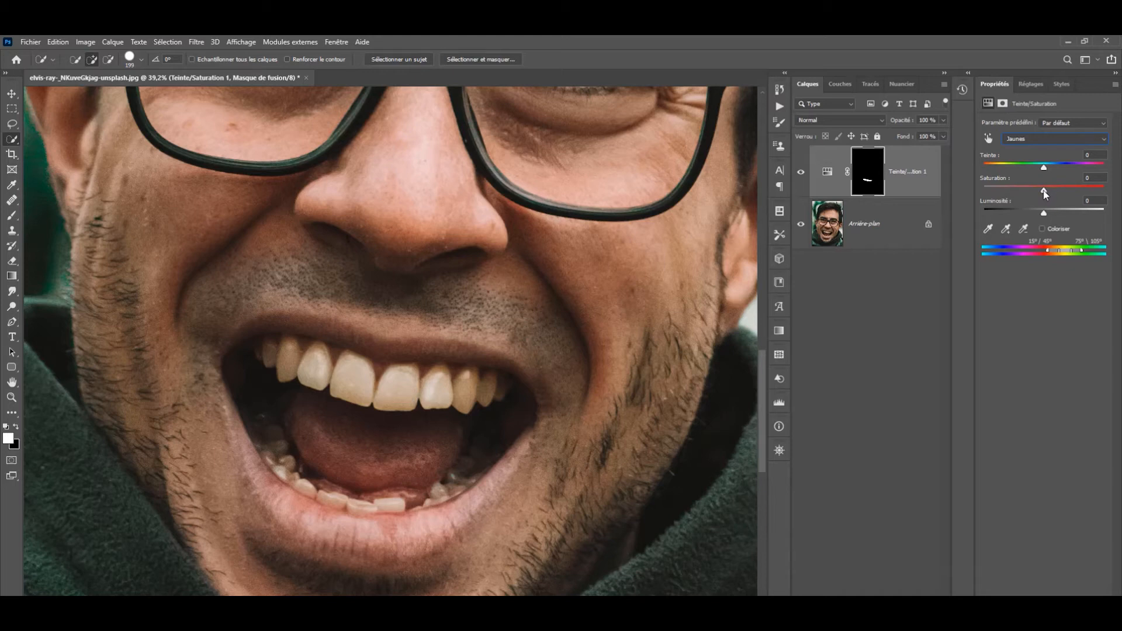
pyautogui.moveTo(1044, 191); pyautogui.dragTo(1012, 188)
pyautogui.moveTo(1052, 213)
pyautogui.mouseDown()
pyautogui.moveTo(1112, 212)
pyautogui.moveTo(1072, 217)
pyautogui.mouseUp()
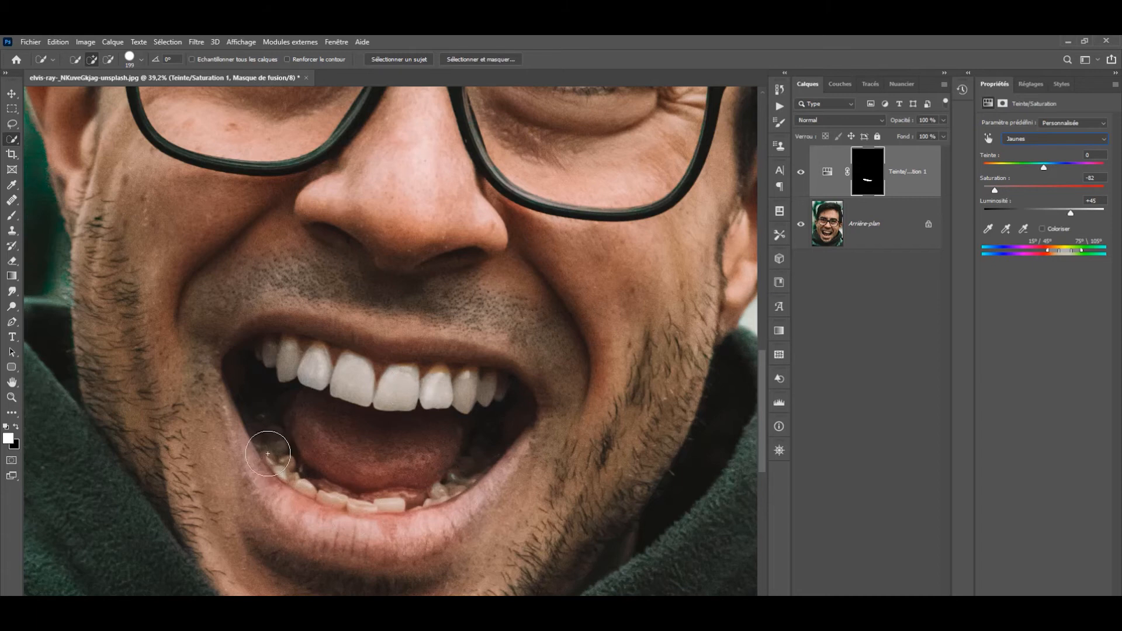
# Select only the lower teeth with the Quick Selection tool and add a second Teinte/Saturation adjustment layer on them
pyautogui.moveTo(265, 445)
pyautogui.mouseDown()
pyautogui.moveTo(369, 493)
pyautogui.moveTo(420, 496)
pyautogui.moveTo(458, 483)
pyautogui.moveTo(432, 497)
pyautogui.moveTo(433, 520)
pyautogui.mouseUp()
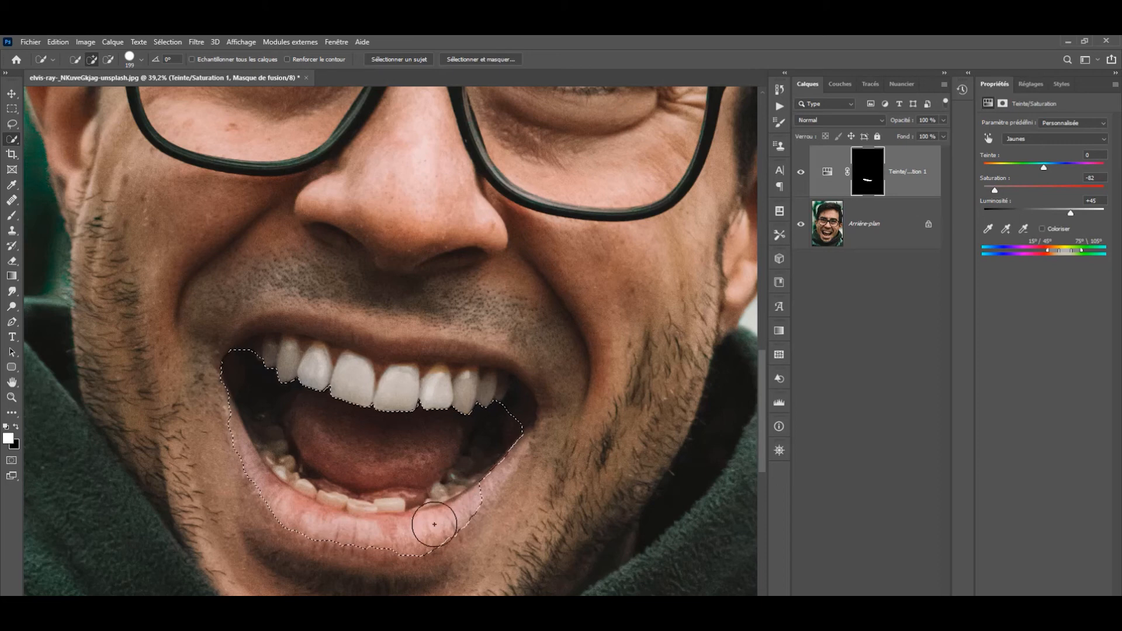
pyautogui.moveTo(503, 512)
pyautogui.mouseDown()
pyautogui.moveTo(499, 501)
pyautogui.moveTo(403, 543)
pyautogui.moveTo(271, 508)
pyautogui.moveTo(211, 439)
pyautogui.moveTo(216, 367)
pyautogui.moveTo(427, 404)
pyautogui.moveTo(497, 450)
pyautogui.moveTo(370, 466)
pyautogui.moveTo(306, 431)
pyautogui.moveTo(270, 431)
pyautogui.mouseUp()
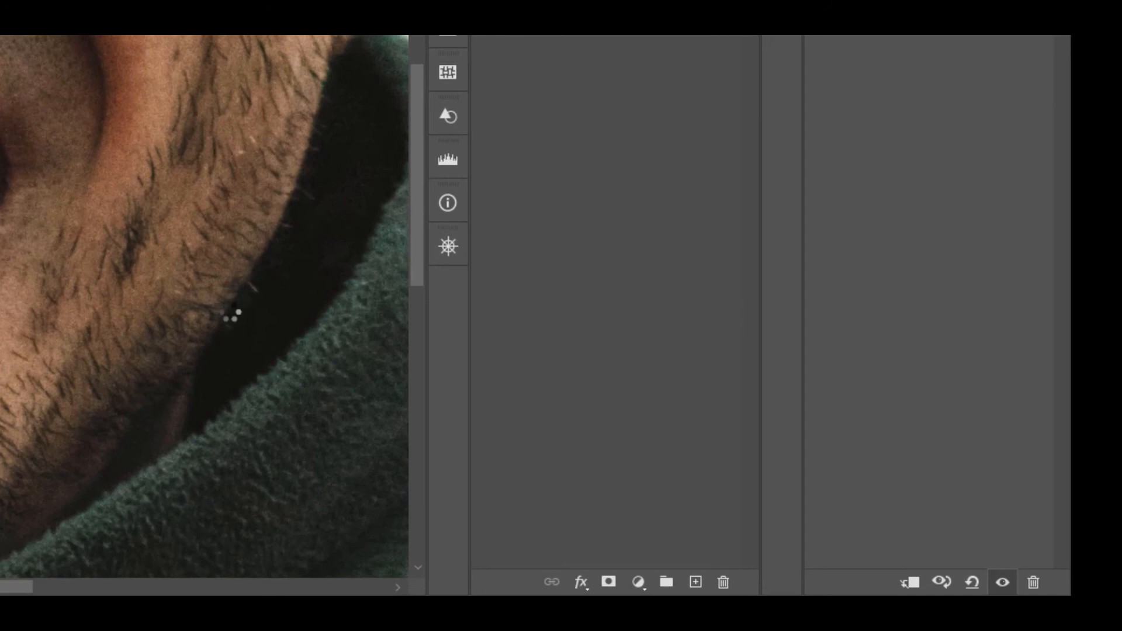
pyautogui.click(640, 583)
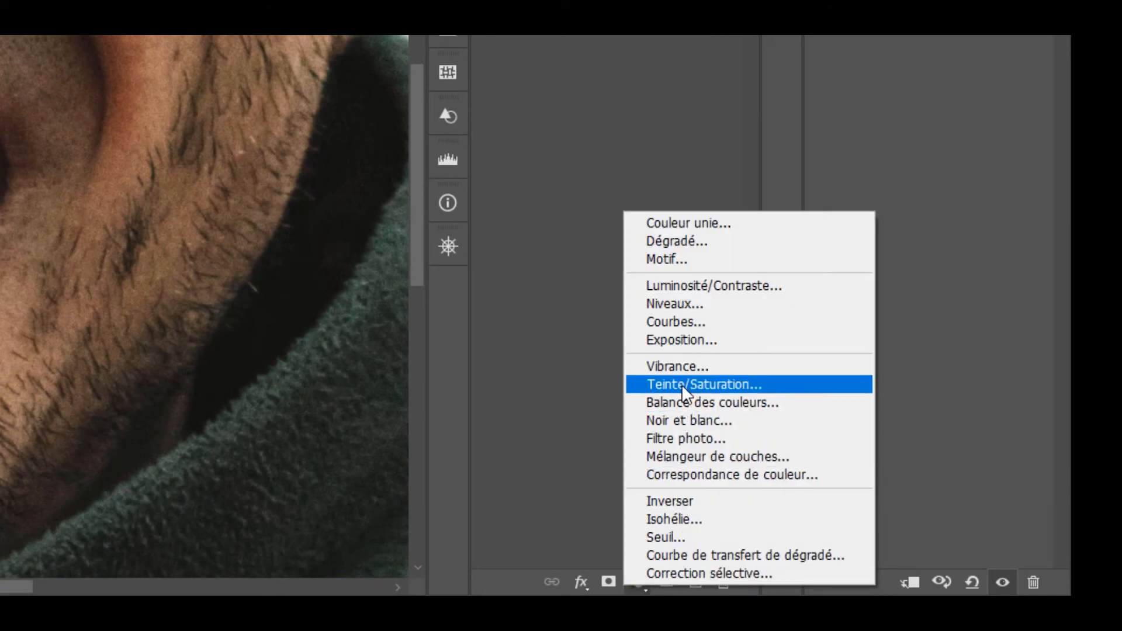
pyautogui.click(681, 384)
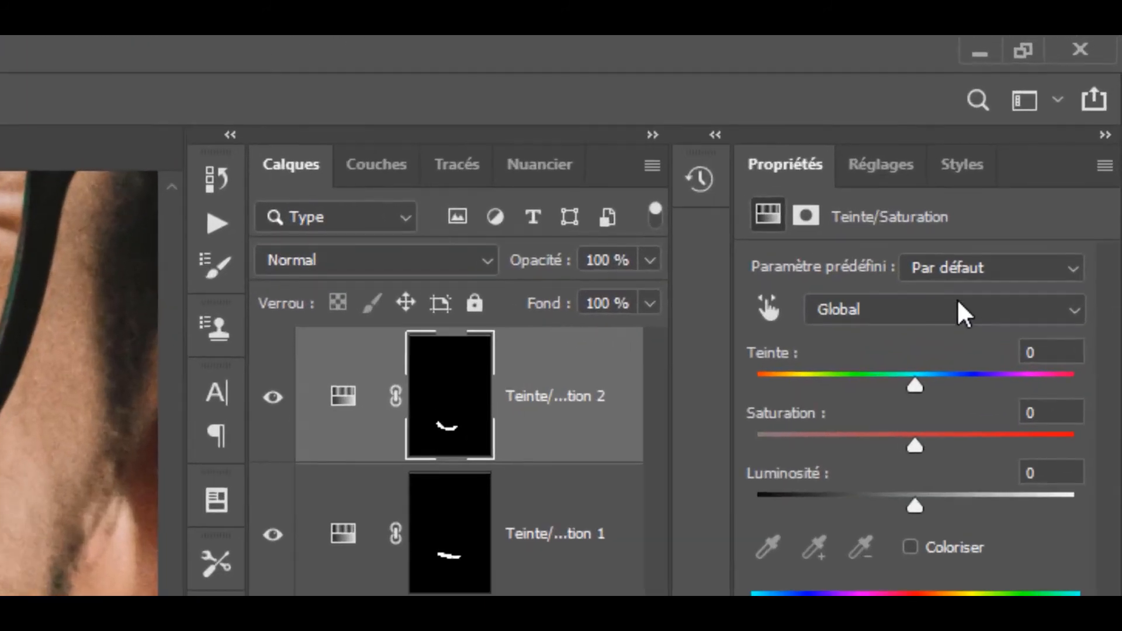
# Set the Jaunes range of the lower teeth's adjustment to saturation -73 and raise its luminosity
pyautogui.click(958, 301)
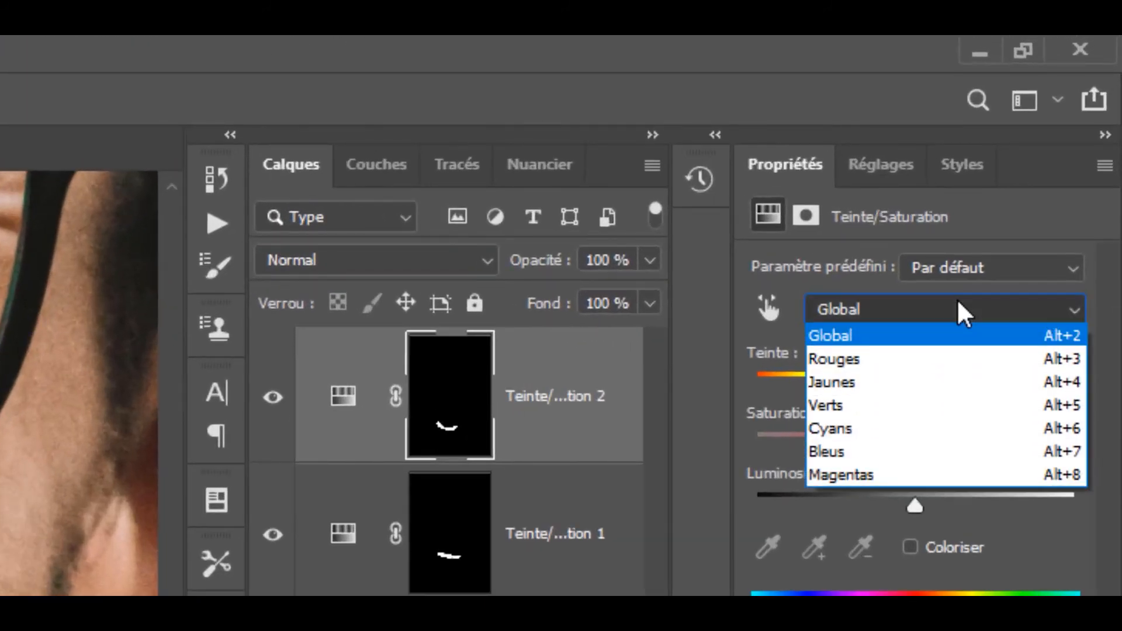
pyautogui.click(867, 384)
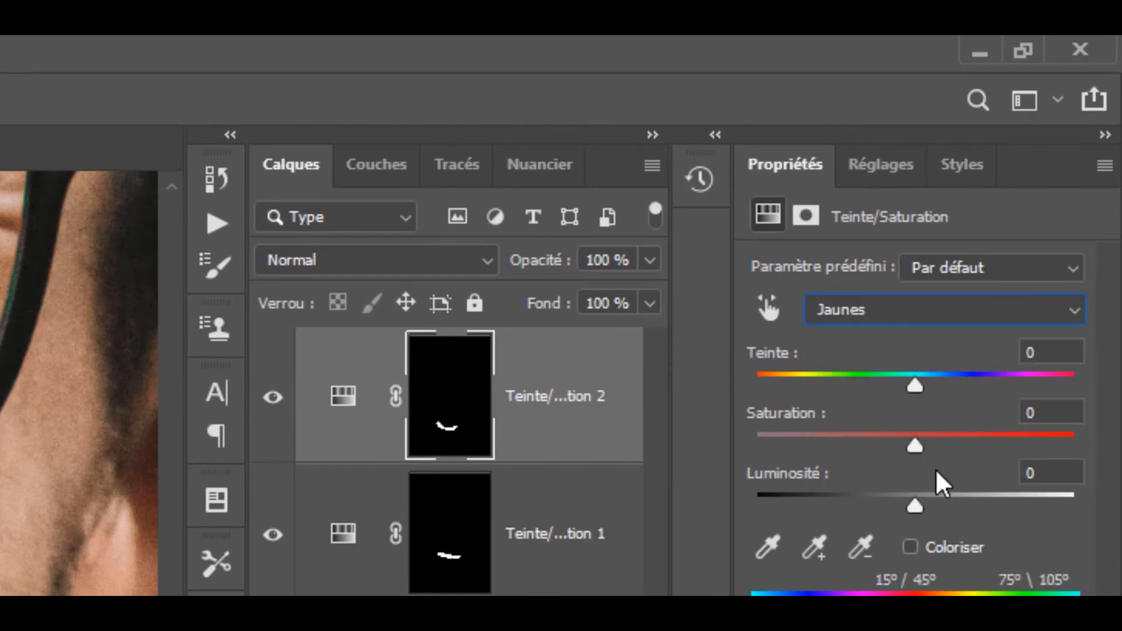
pyautogui.moveTo(913, 440); pyautogui.dragTo(793, 437)
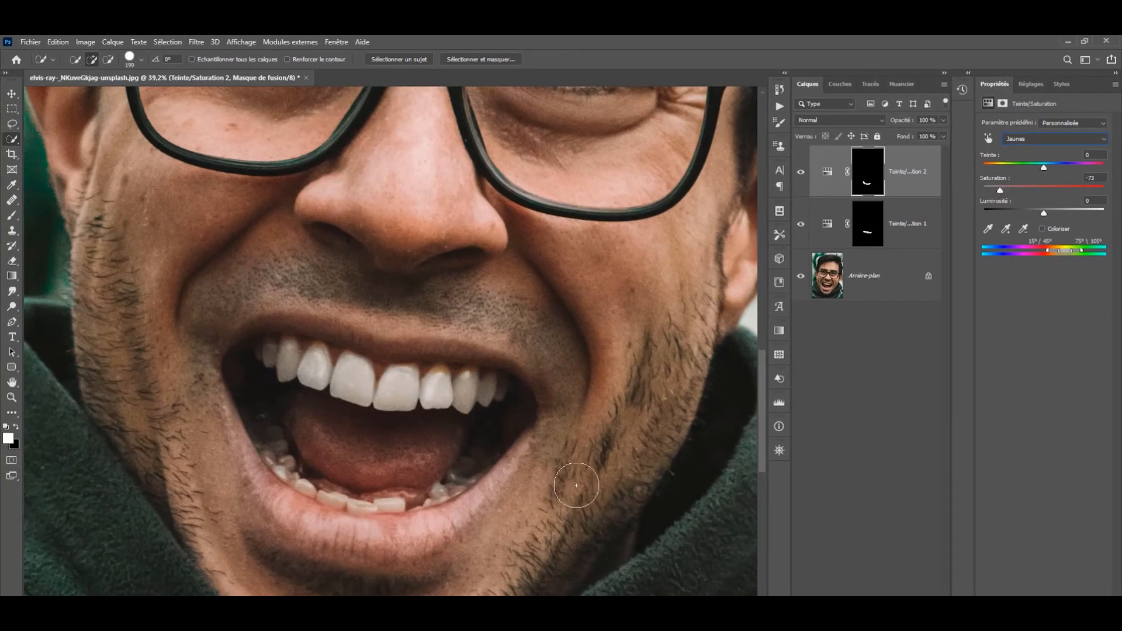
pyautogui.moveTo(1045, 214); pyautogui.dragTo(1074, 212)
# Compare the whole portrait with and without the two teeth adjustments, ending with both adjustment layers shown
pyautogui.press('v')
pyautogui.click(518, 360)
pyautogui.scroll(-8, 518, 360)
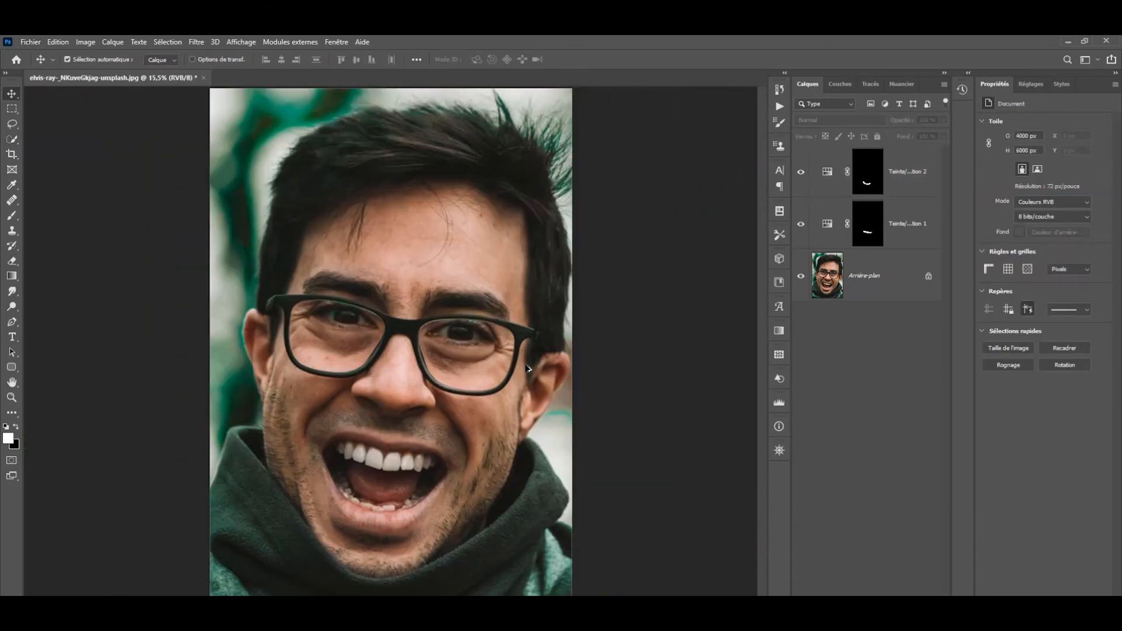
pyautogui.scroll(-2, 528, 368)
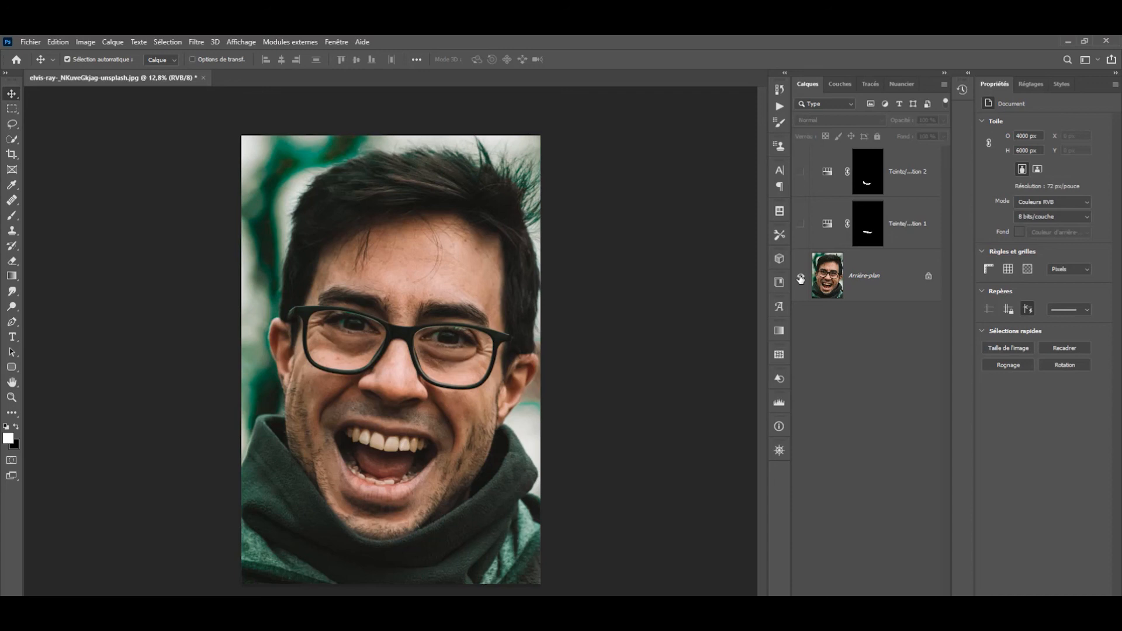
pyautogui.keyDown('alt'); pyautogui.click(801, 279); pyautogui.keyUp('alt')
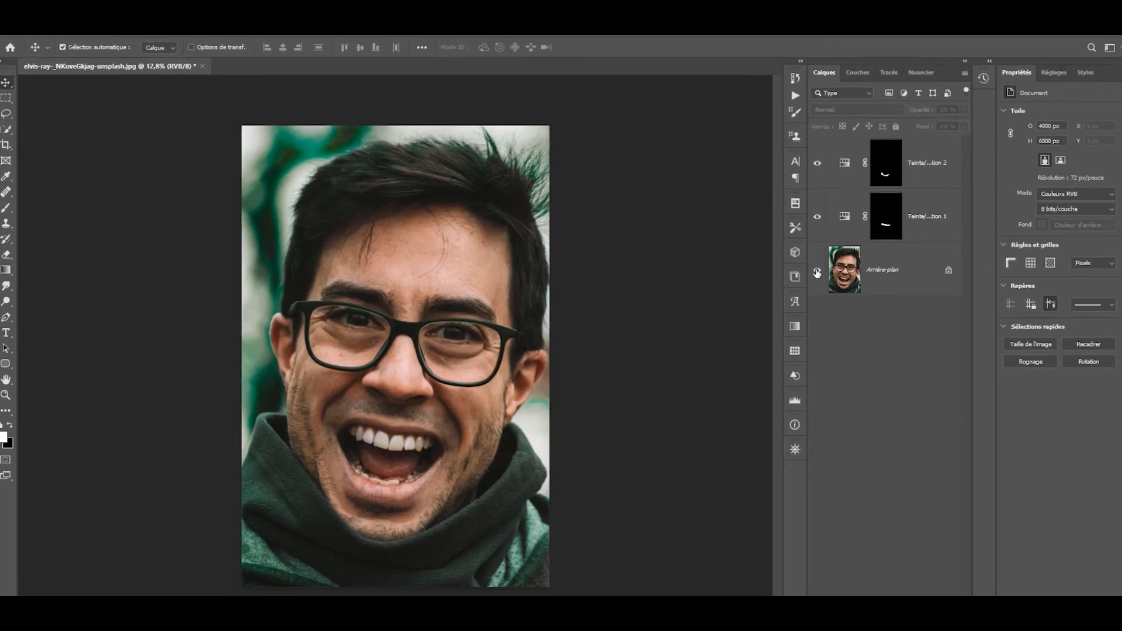